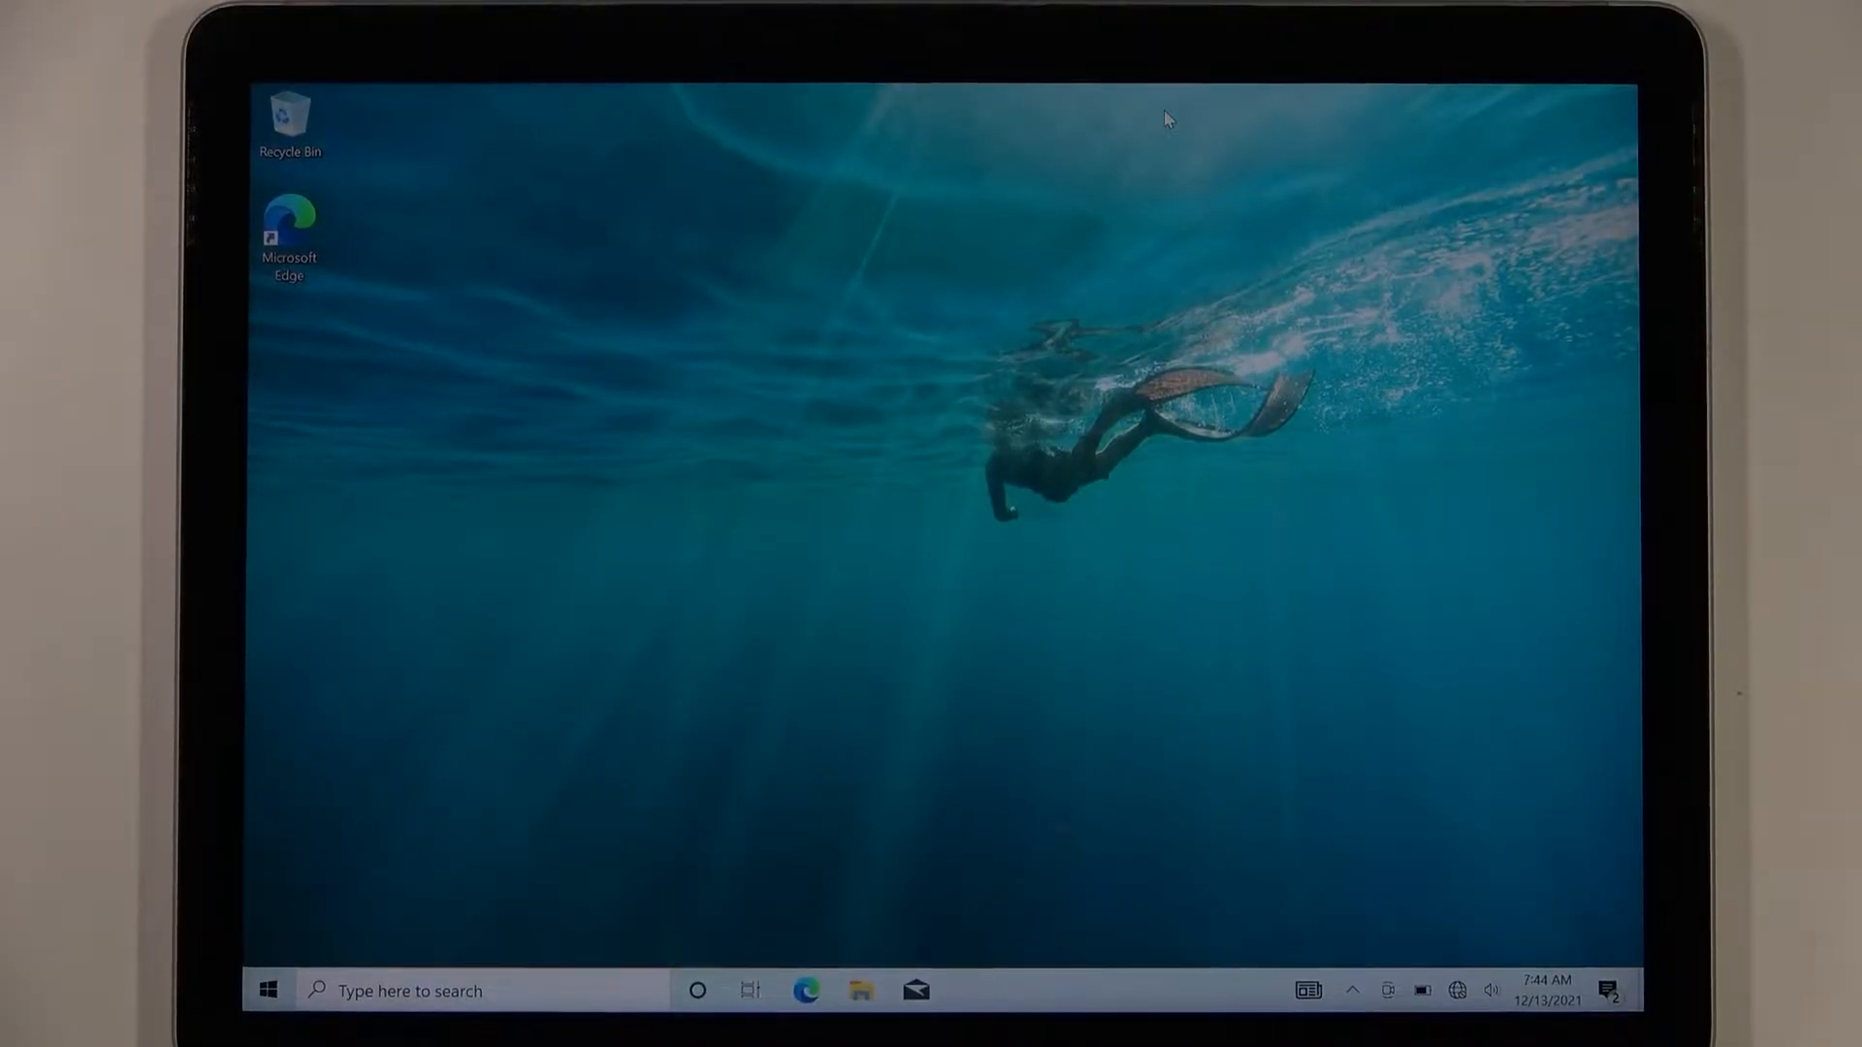
Reach the Ease of Access settings from the taskbar search via the Settings app
left_click(594, 994)
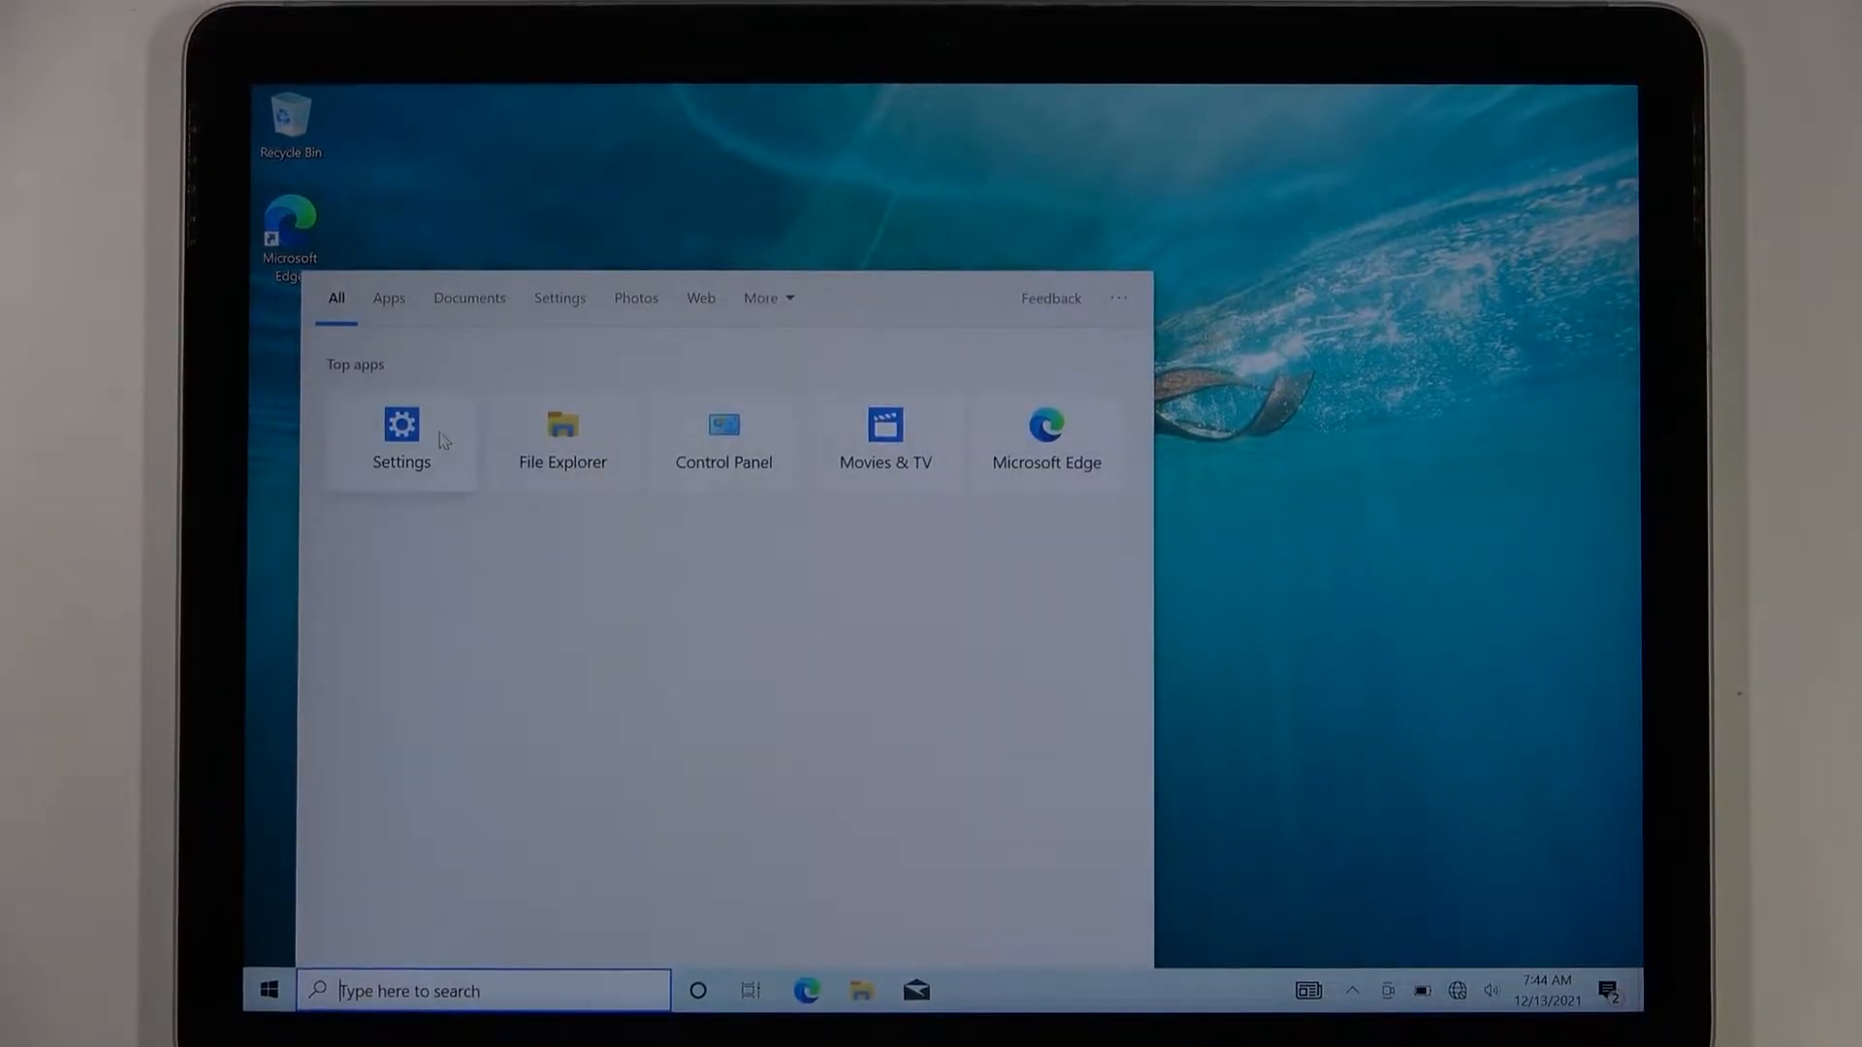
left_click(444, 438)
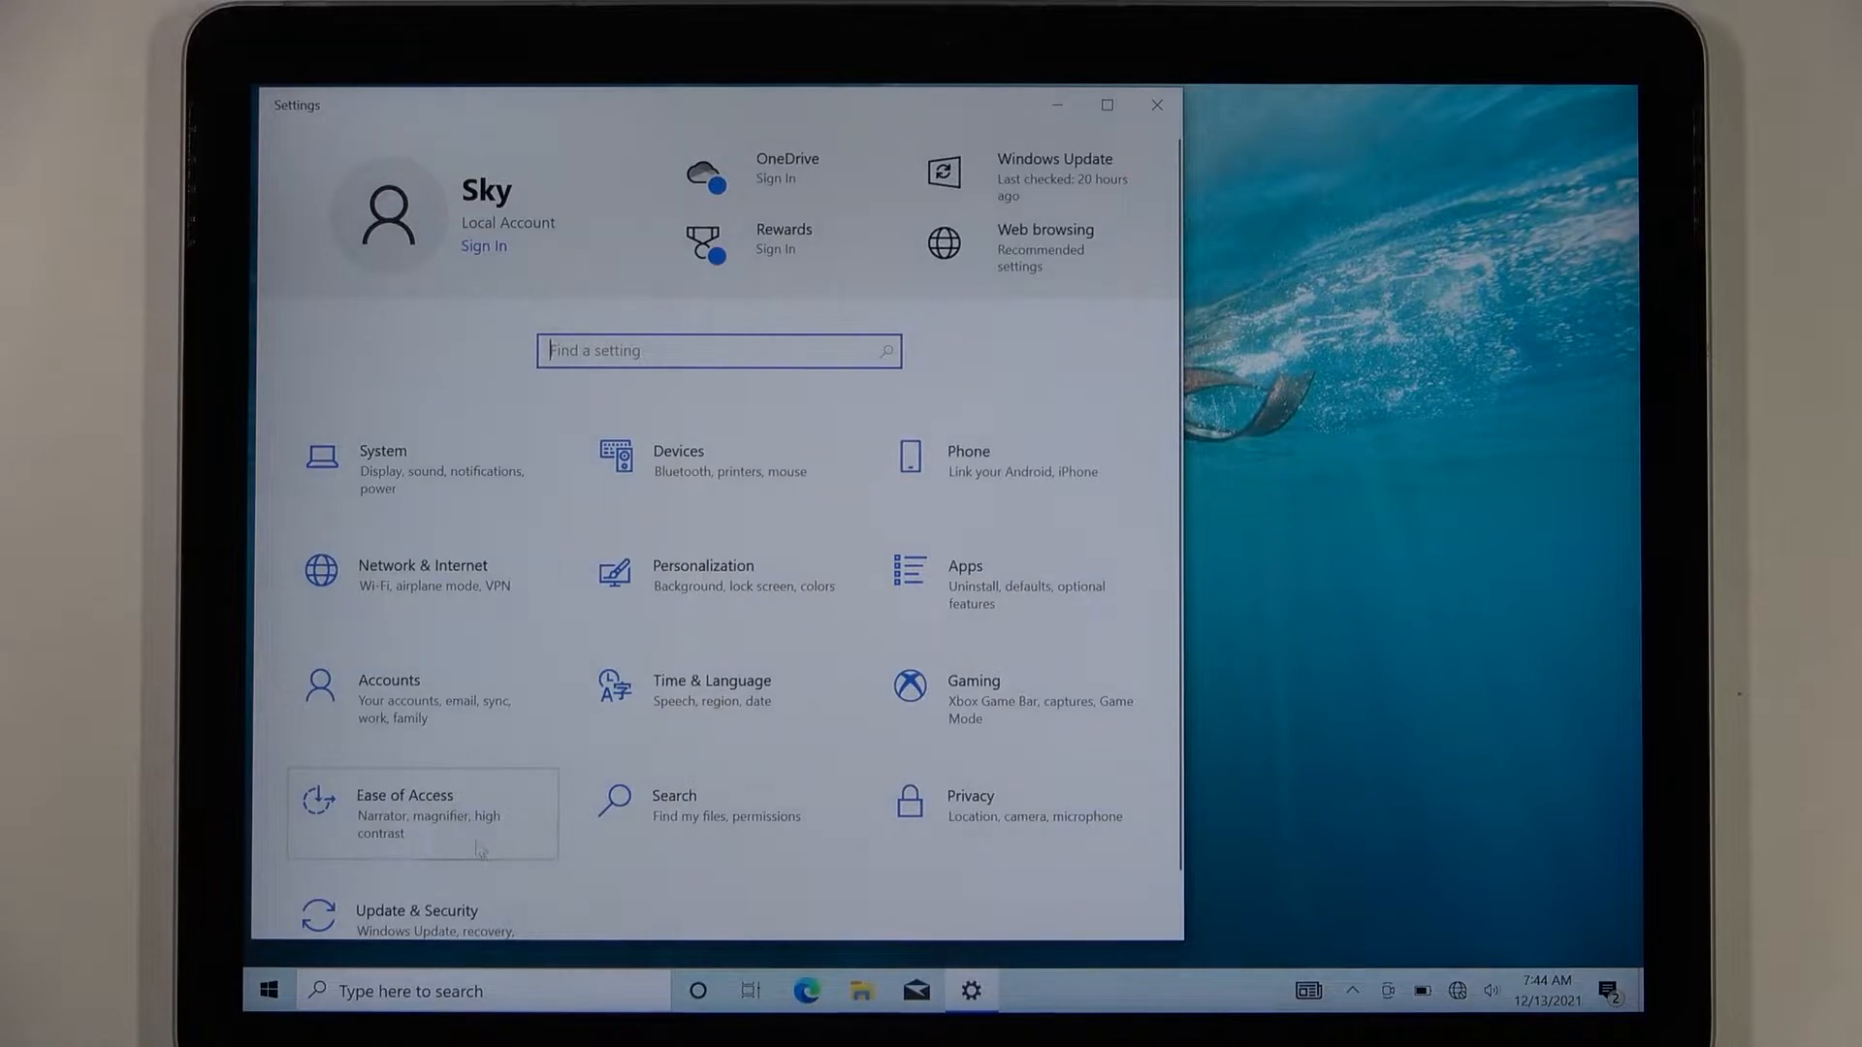
left_click(448, 805)
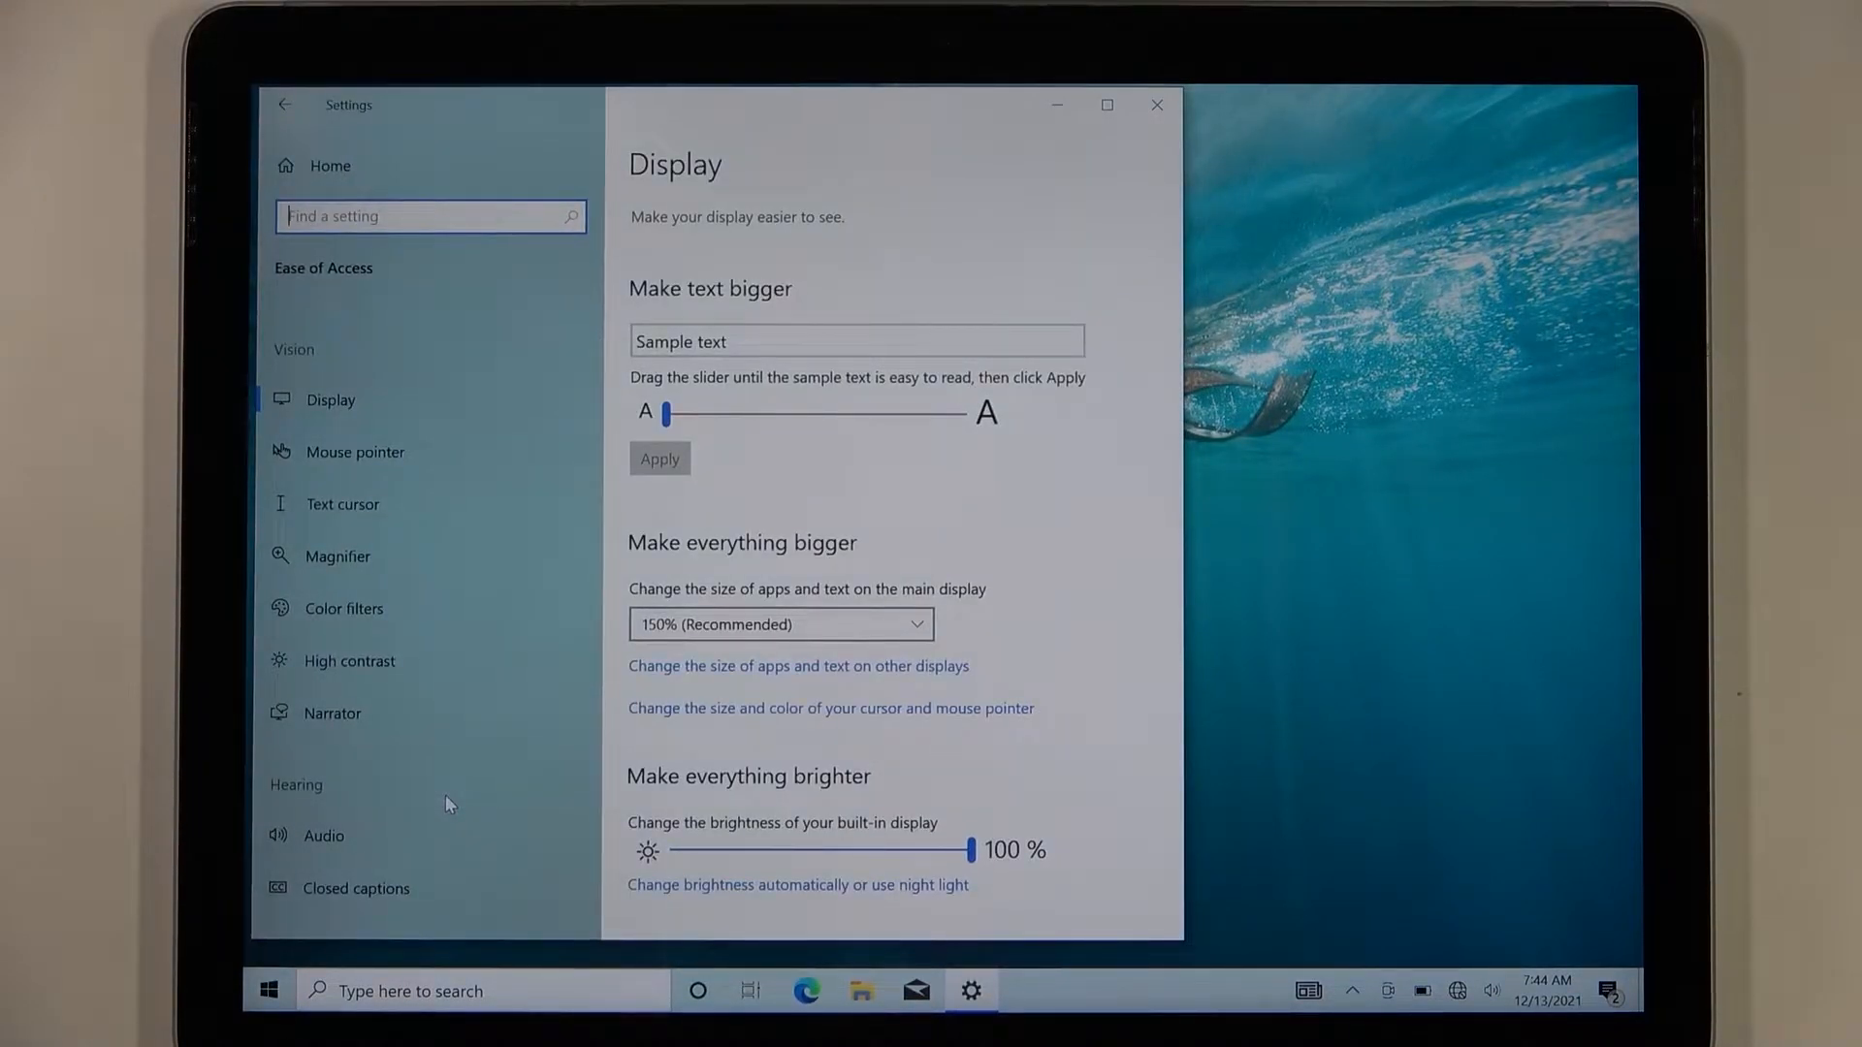
On the Magnifier page, start Magnifier with Windows+Plus so the screen shows at 200%
left_click(455, 563)
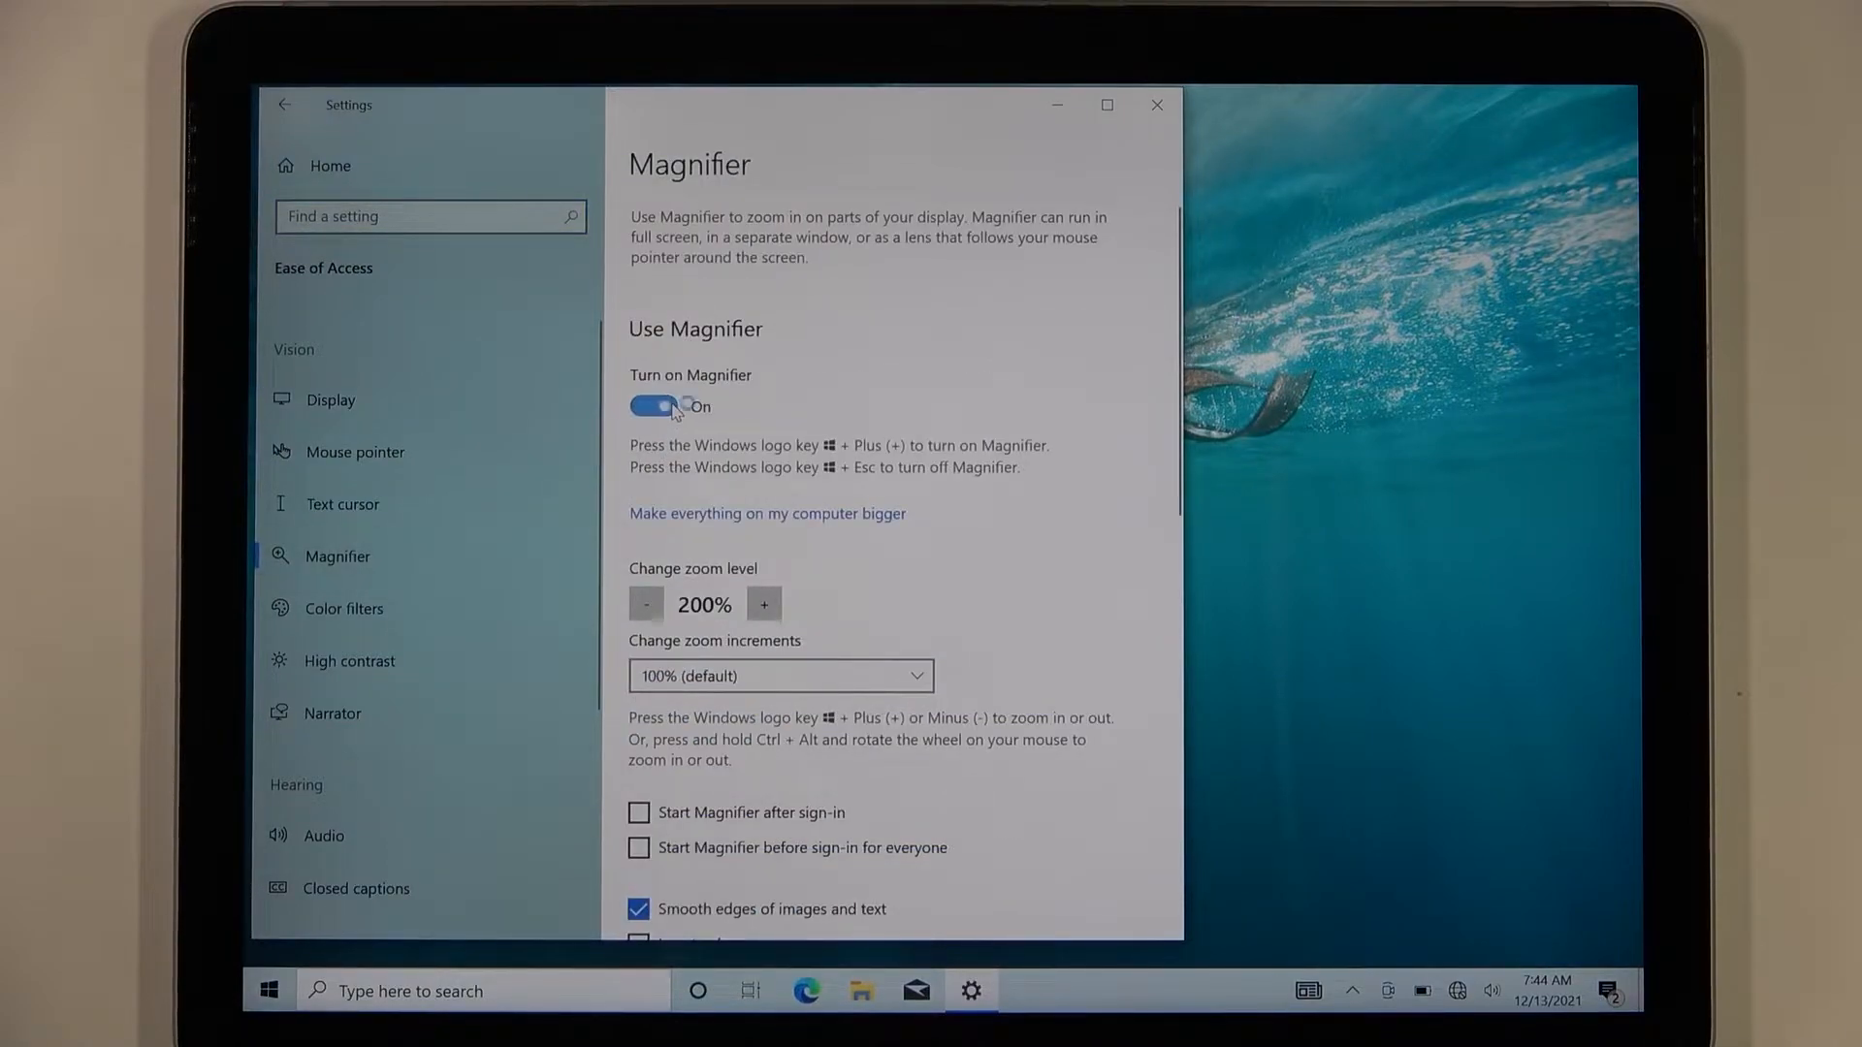
key("super+plus")
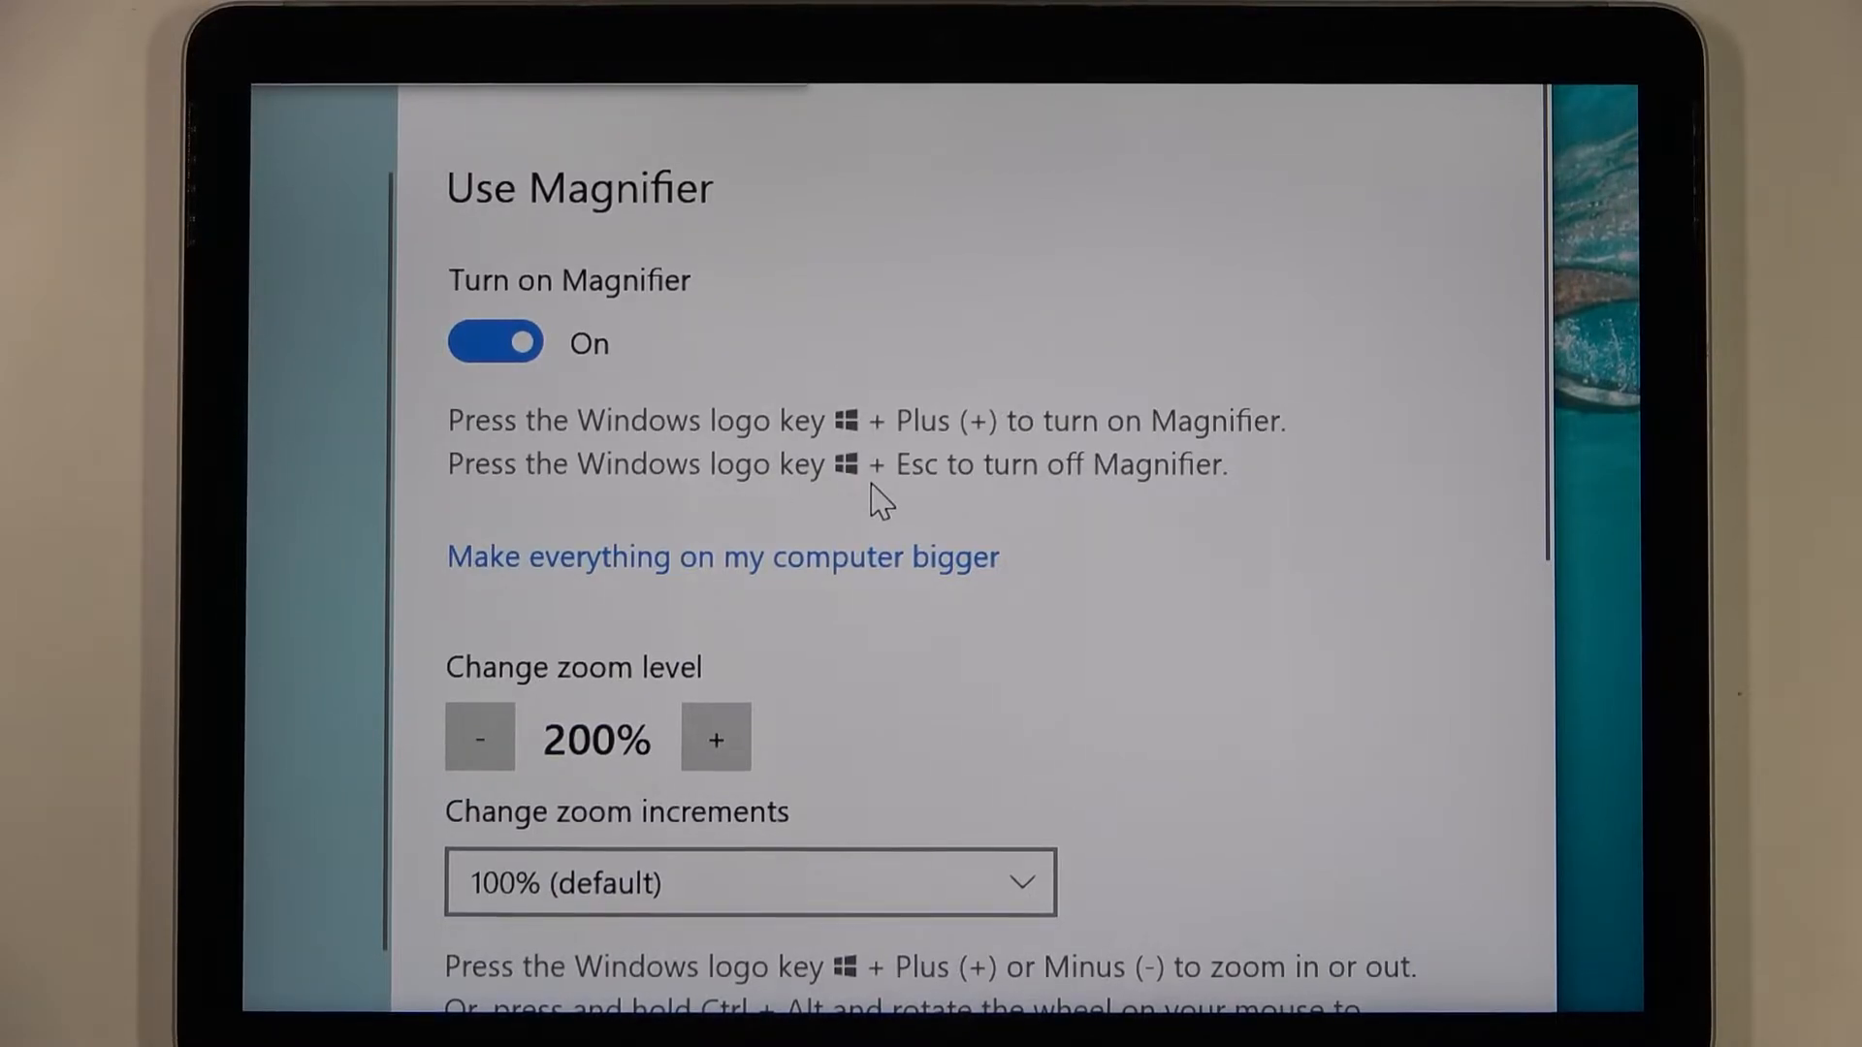
Zoom the magnified view in and back out to 100% twice using Windows+Plus and Windows+Minus
key("super+plus")
key("super+plus")
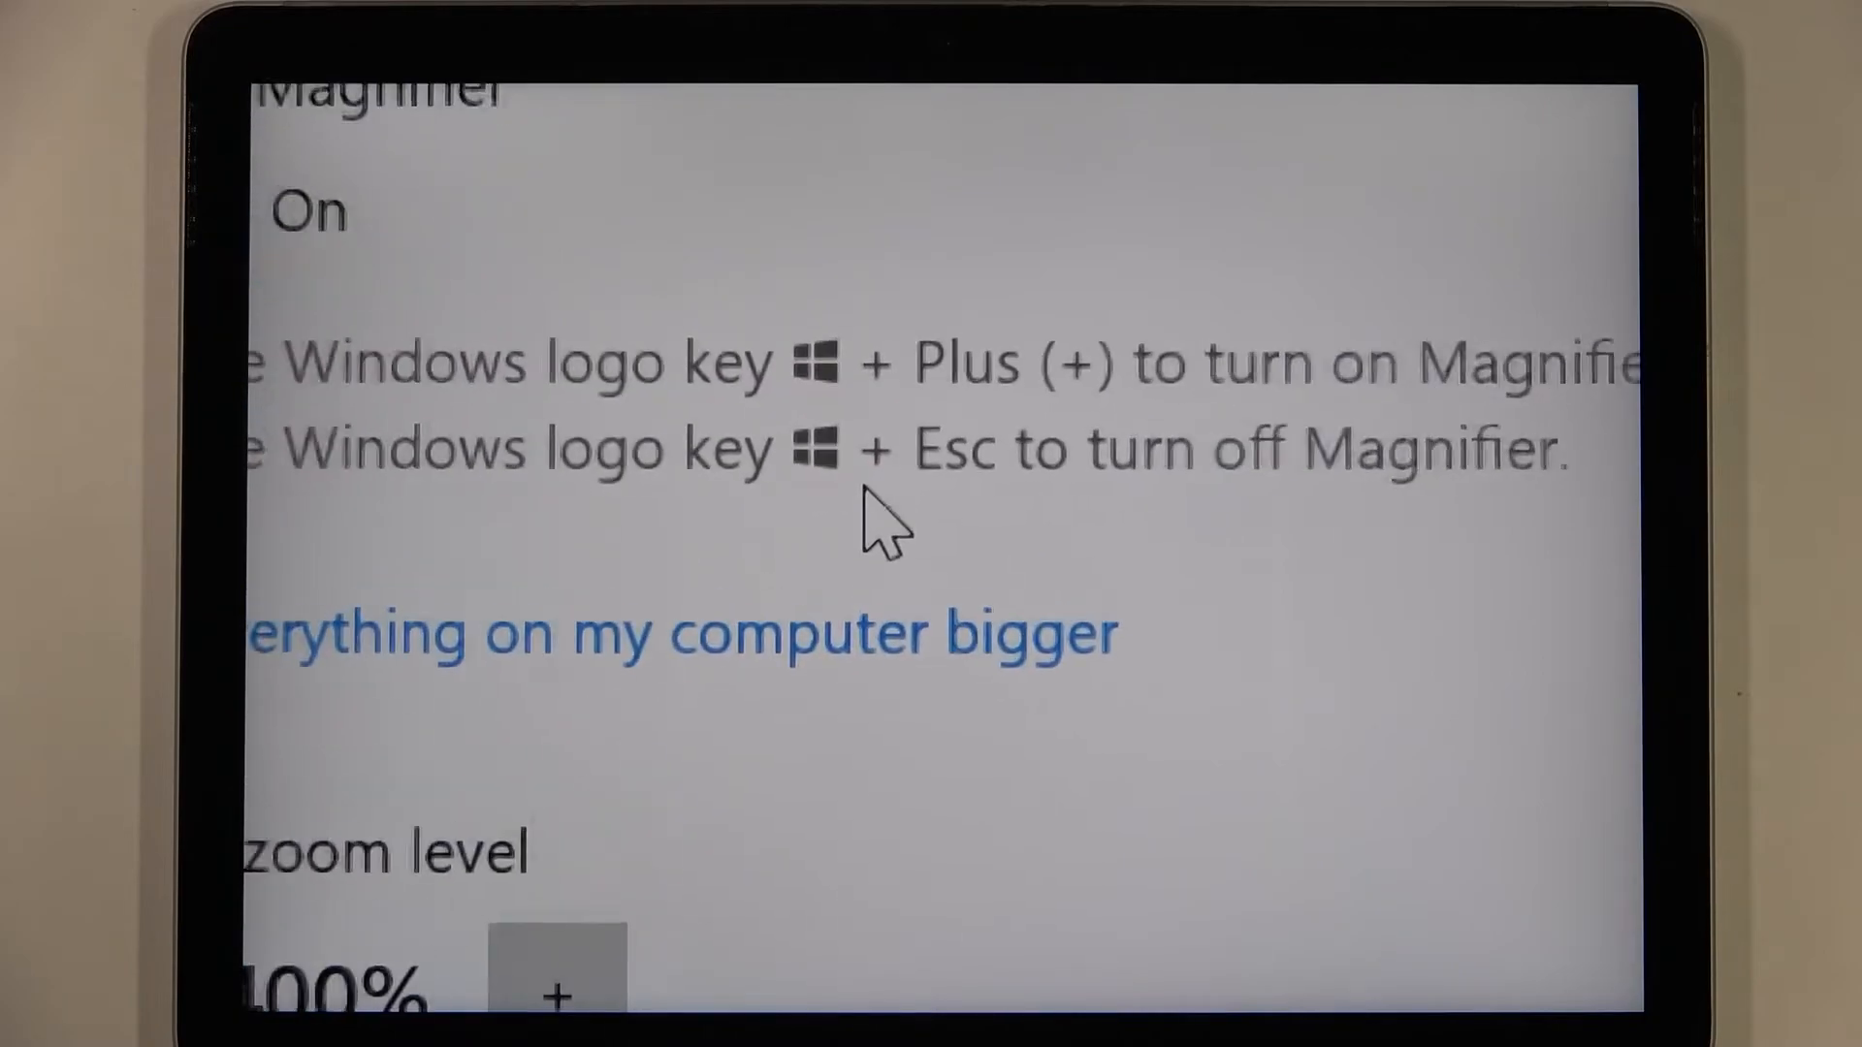
key("super+minus")
key("super+minus")
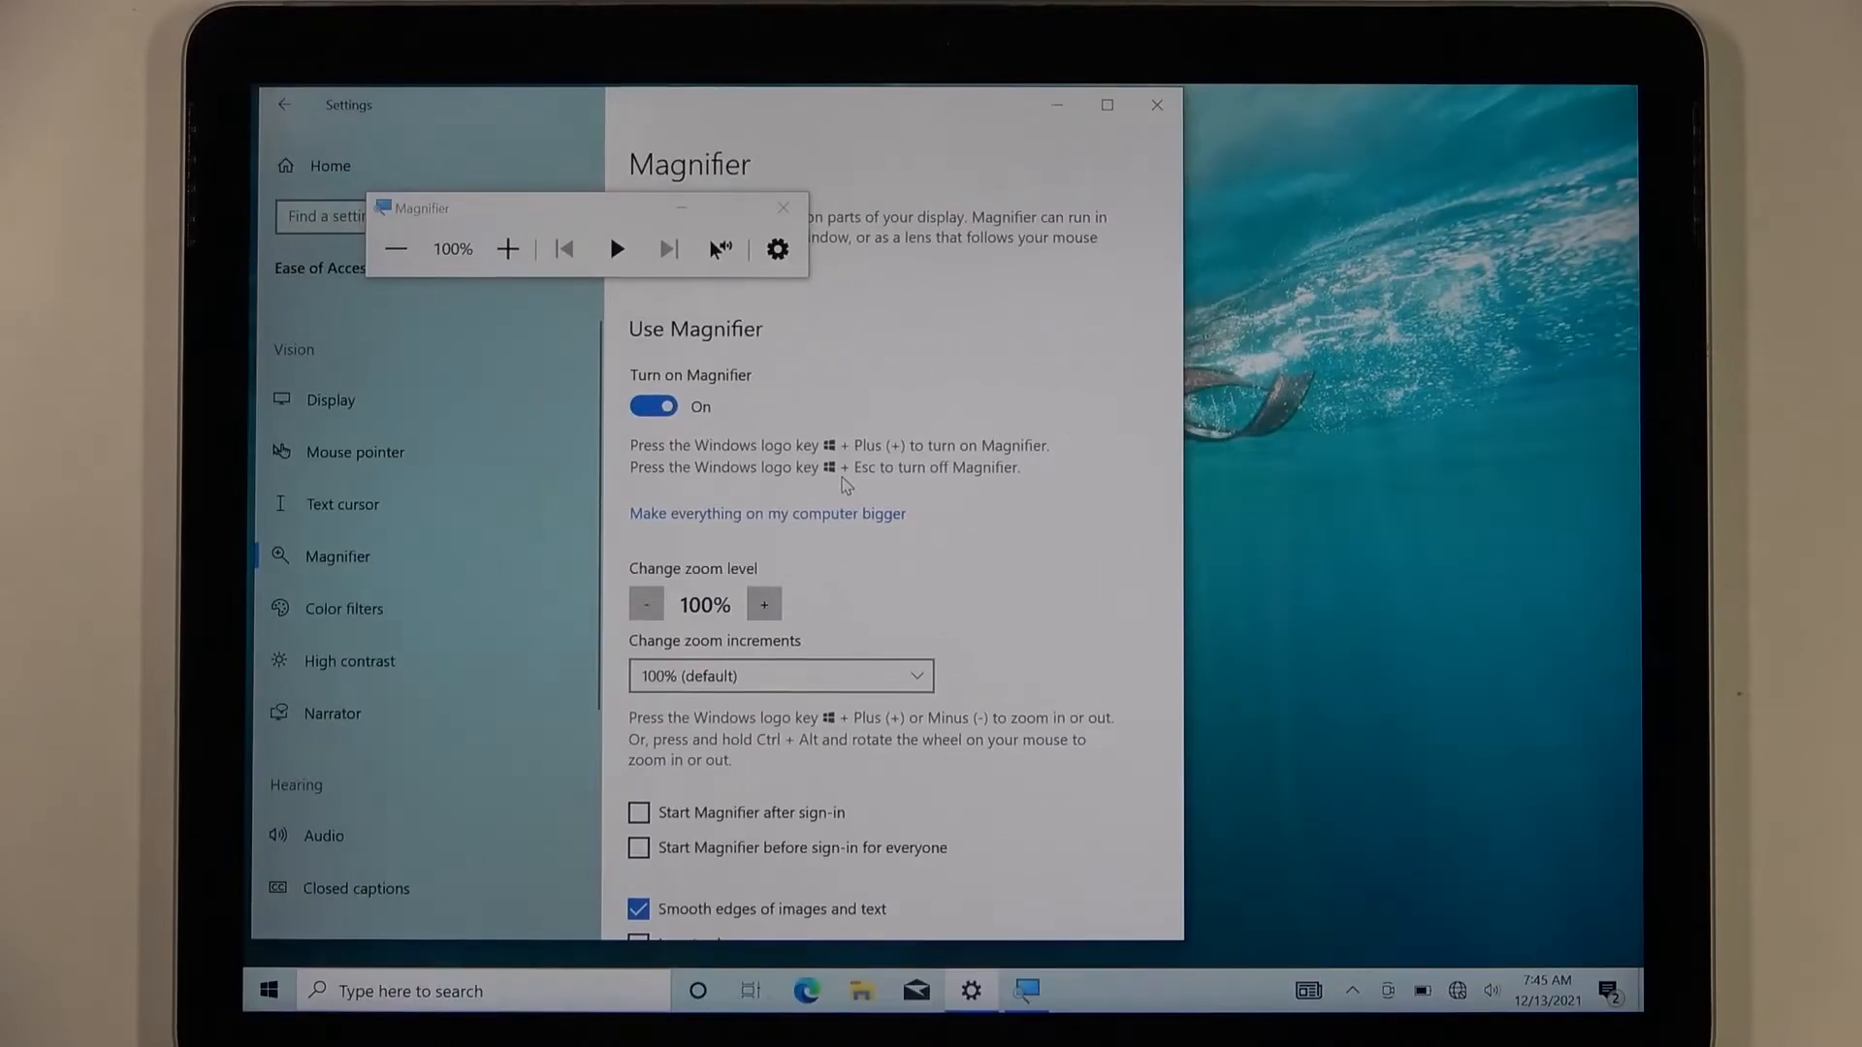
key("super")
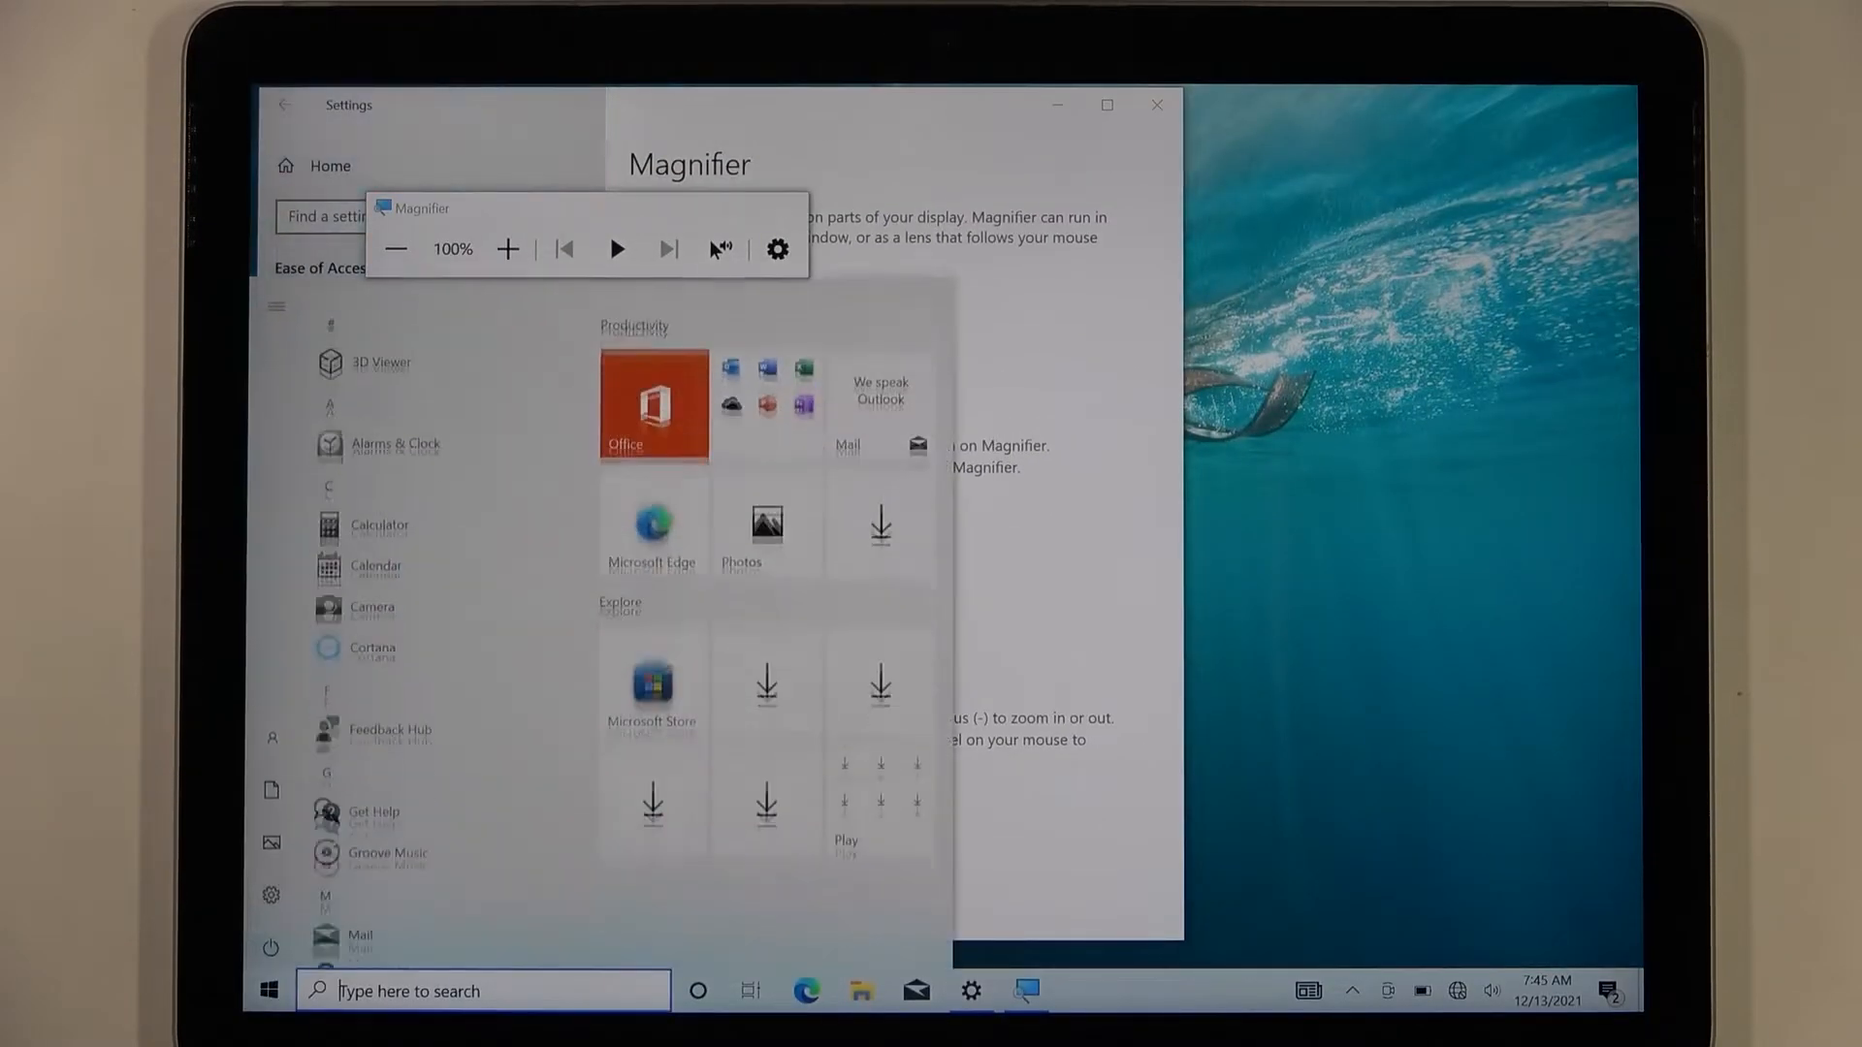
key("super")
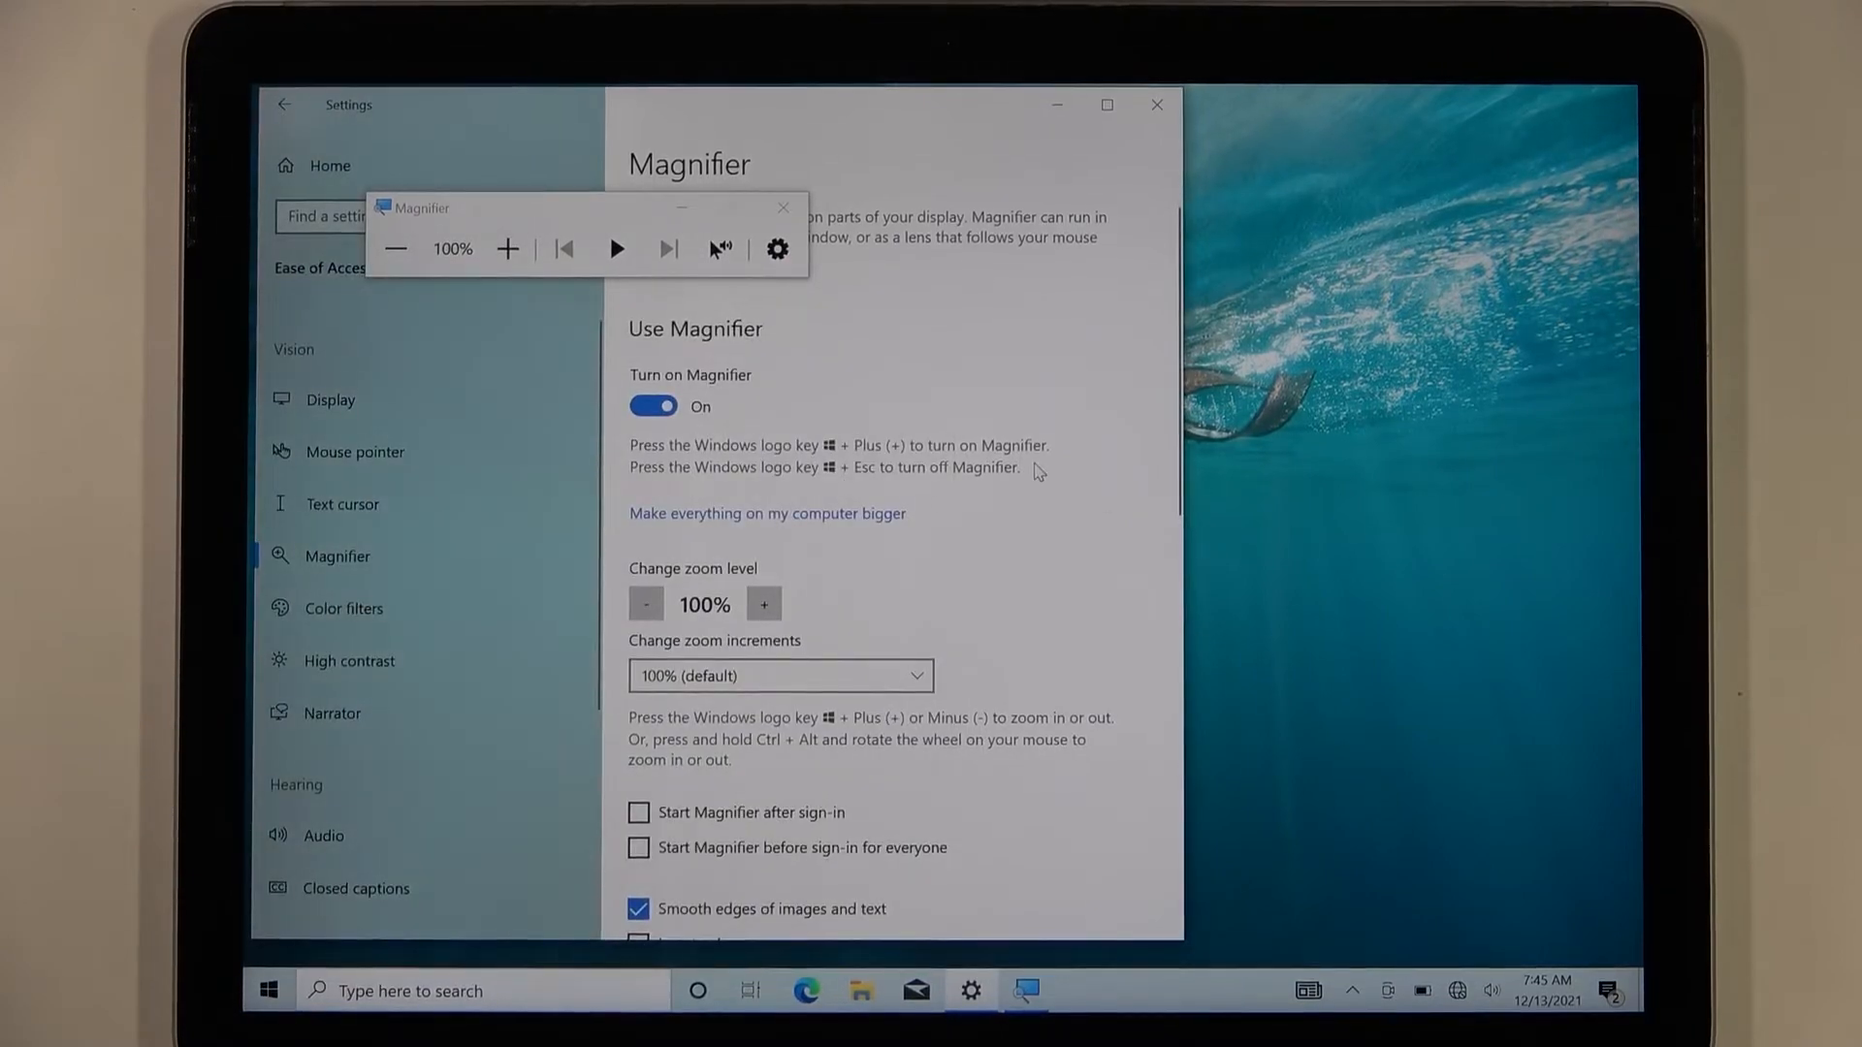
key("super+plus")
key("super+plus")
key("super+plus")
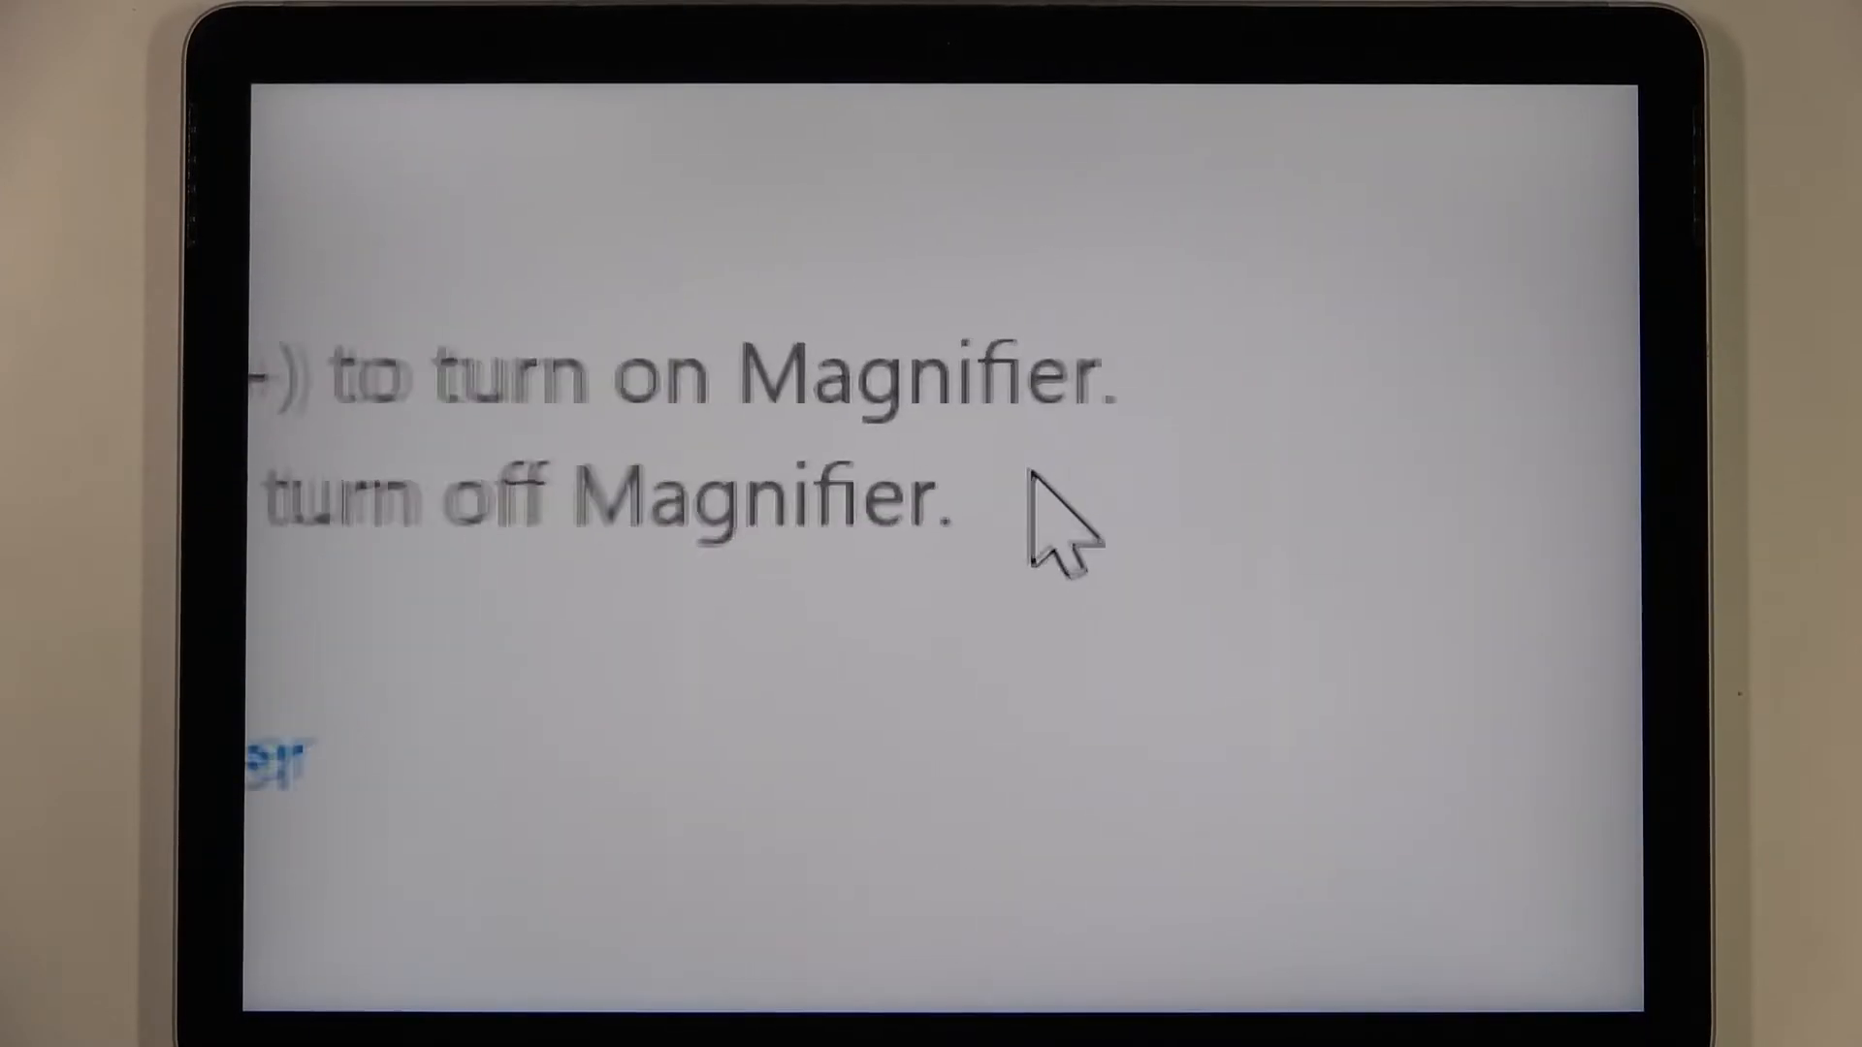
key("super+plus")
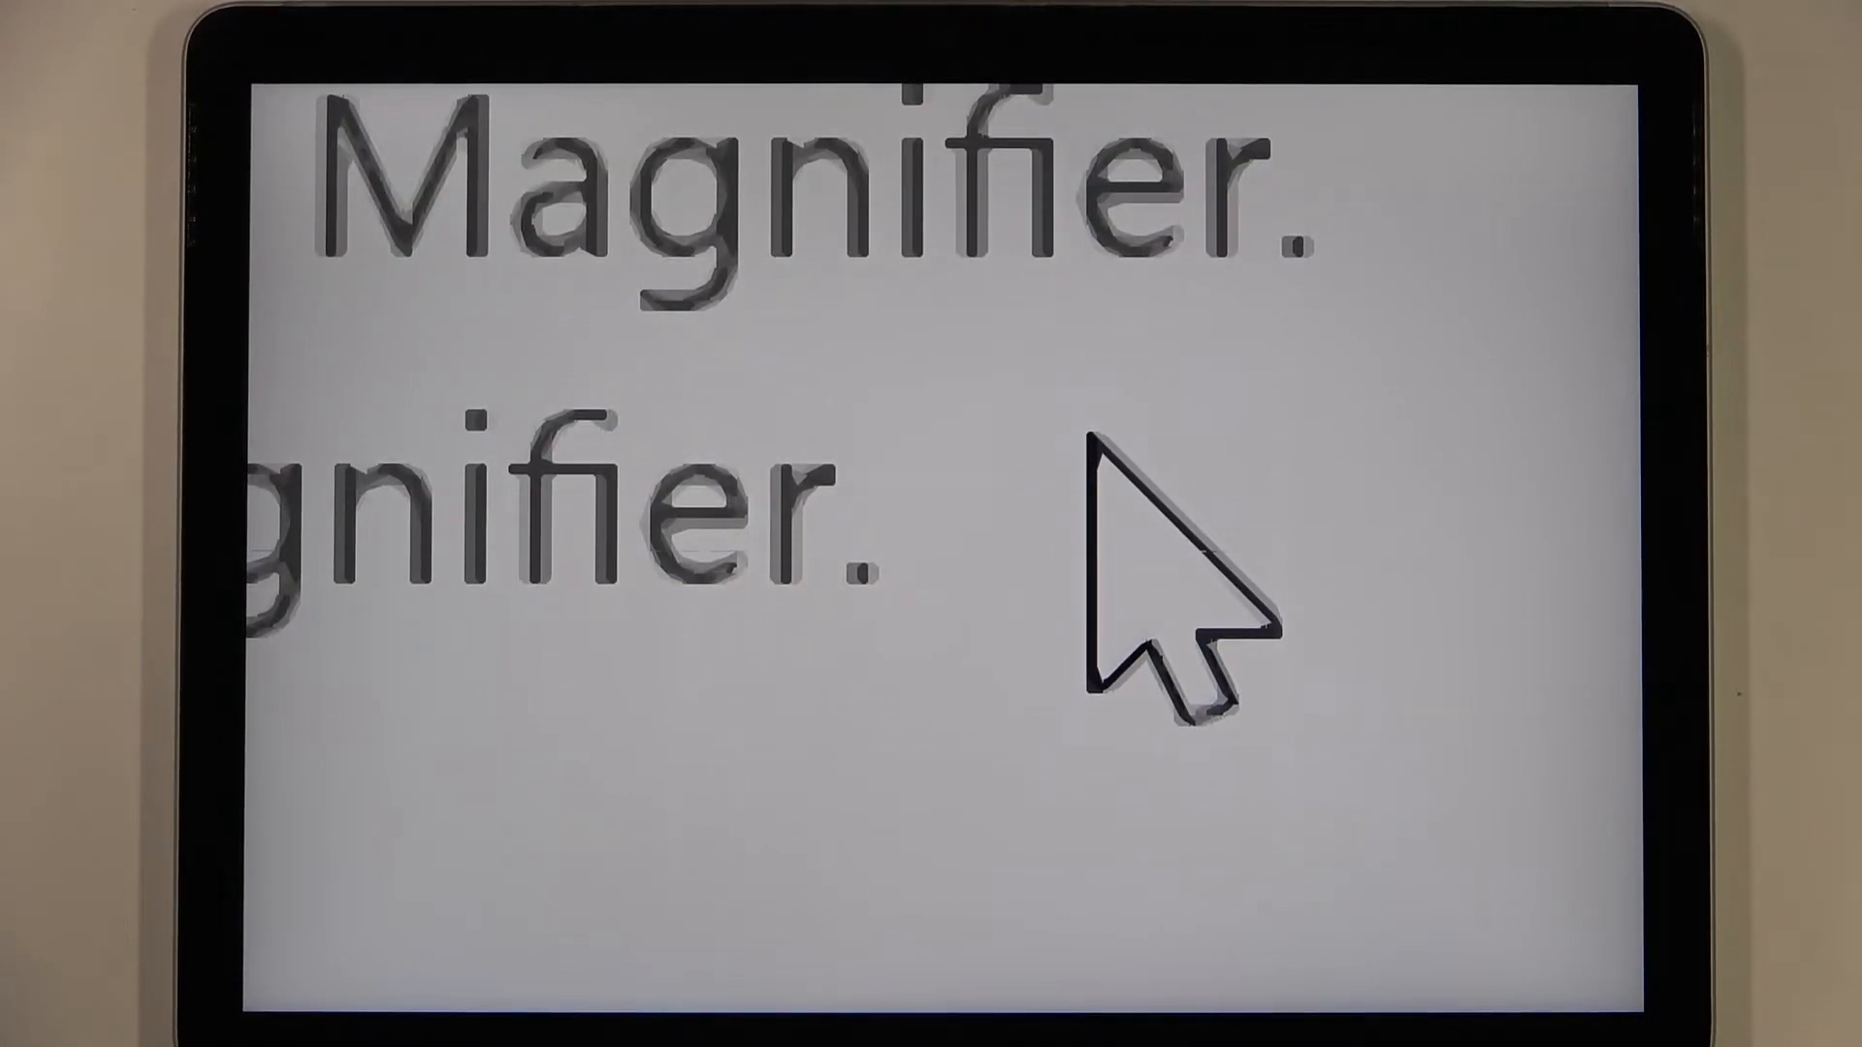
key("super+minus")
key("super+minus")
key("super+minus")
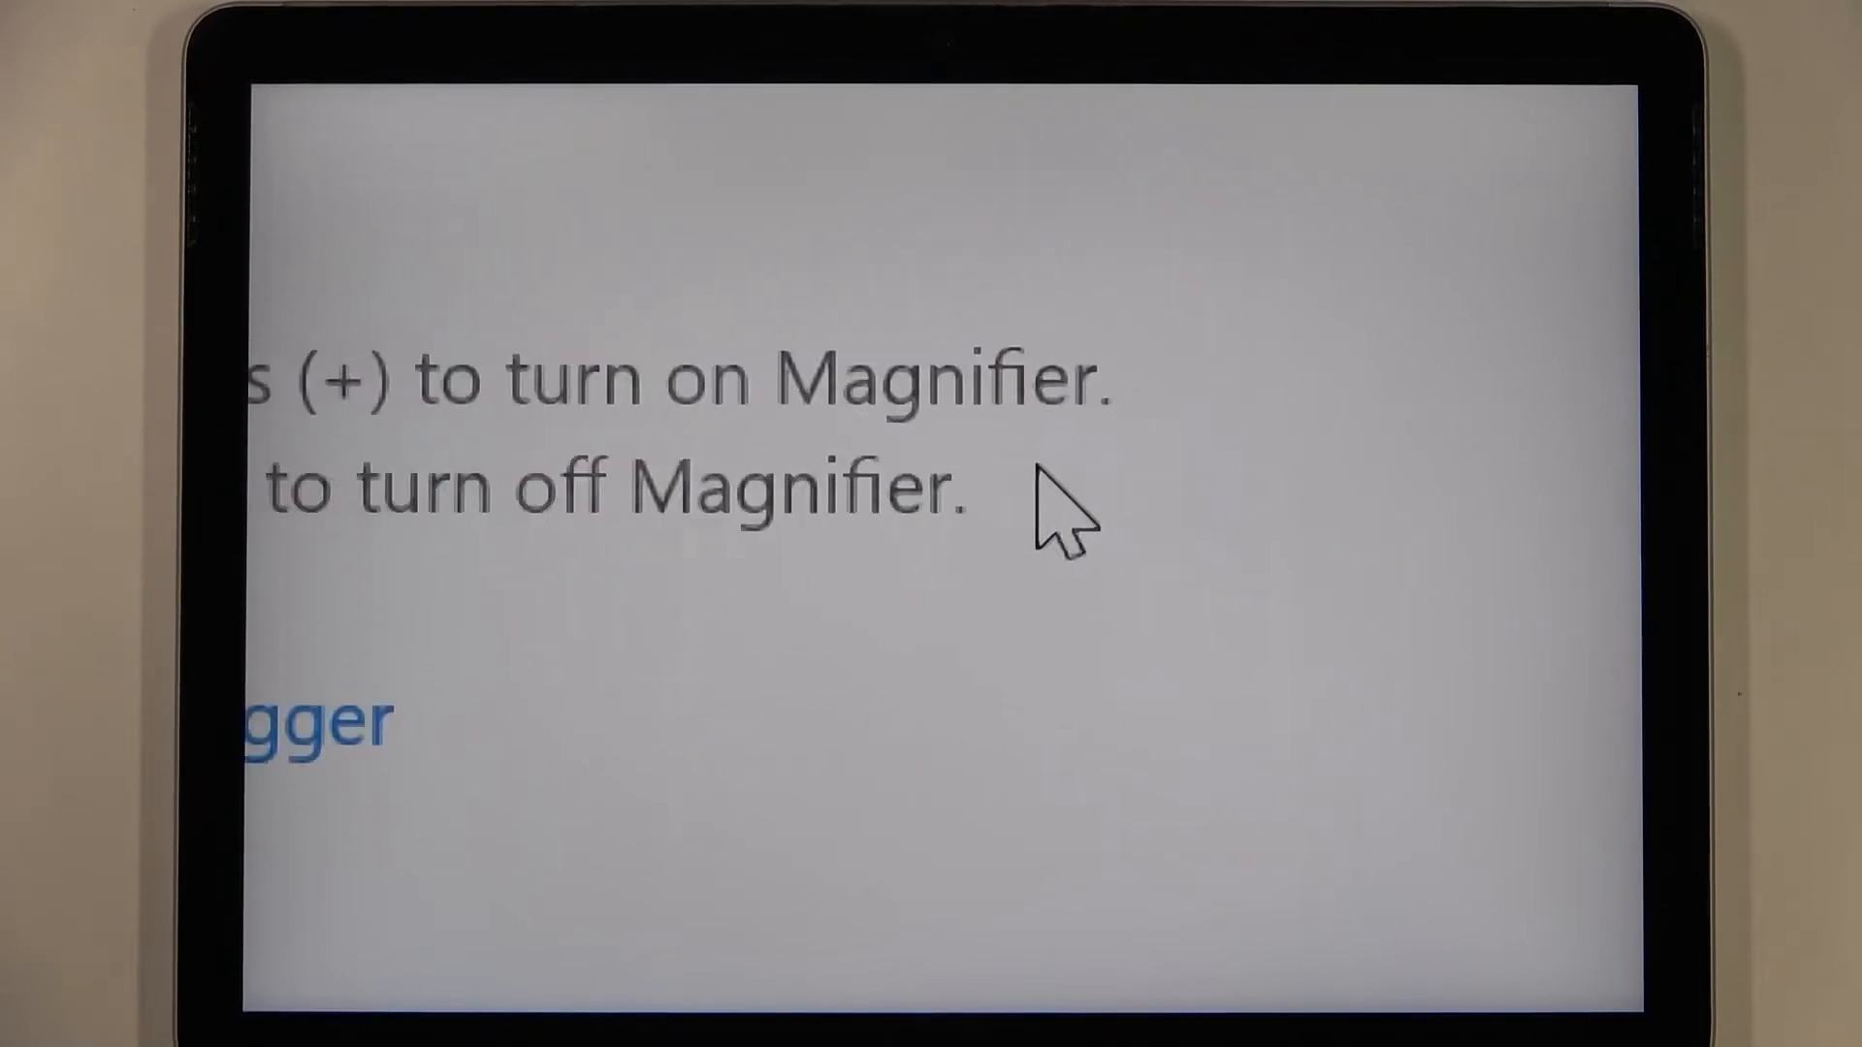
key("super+minus")
key("super+minus")
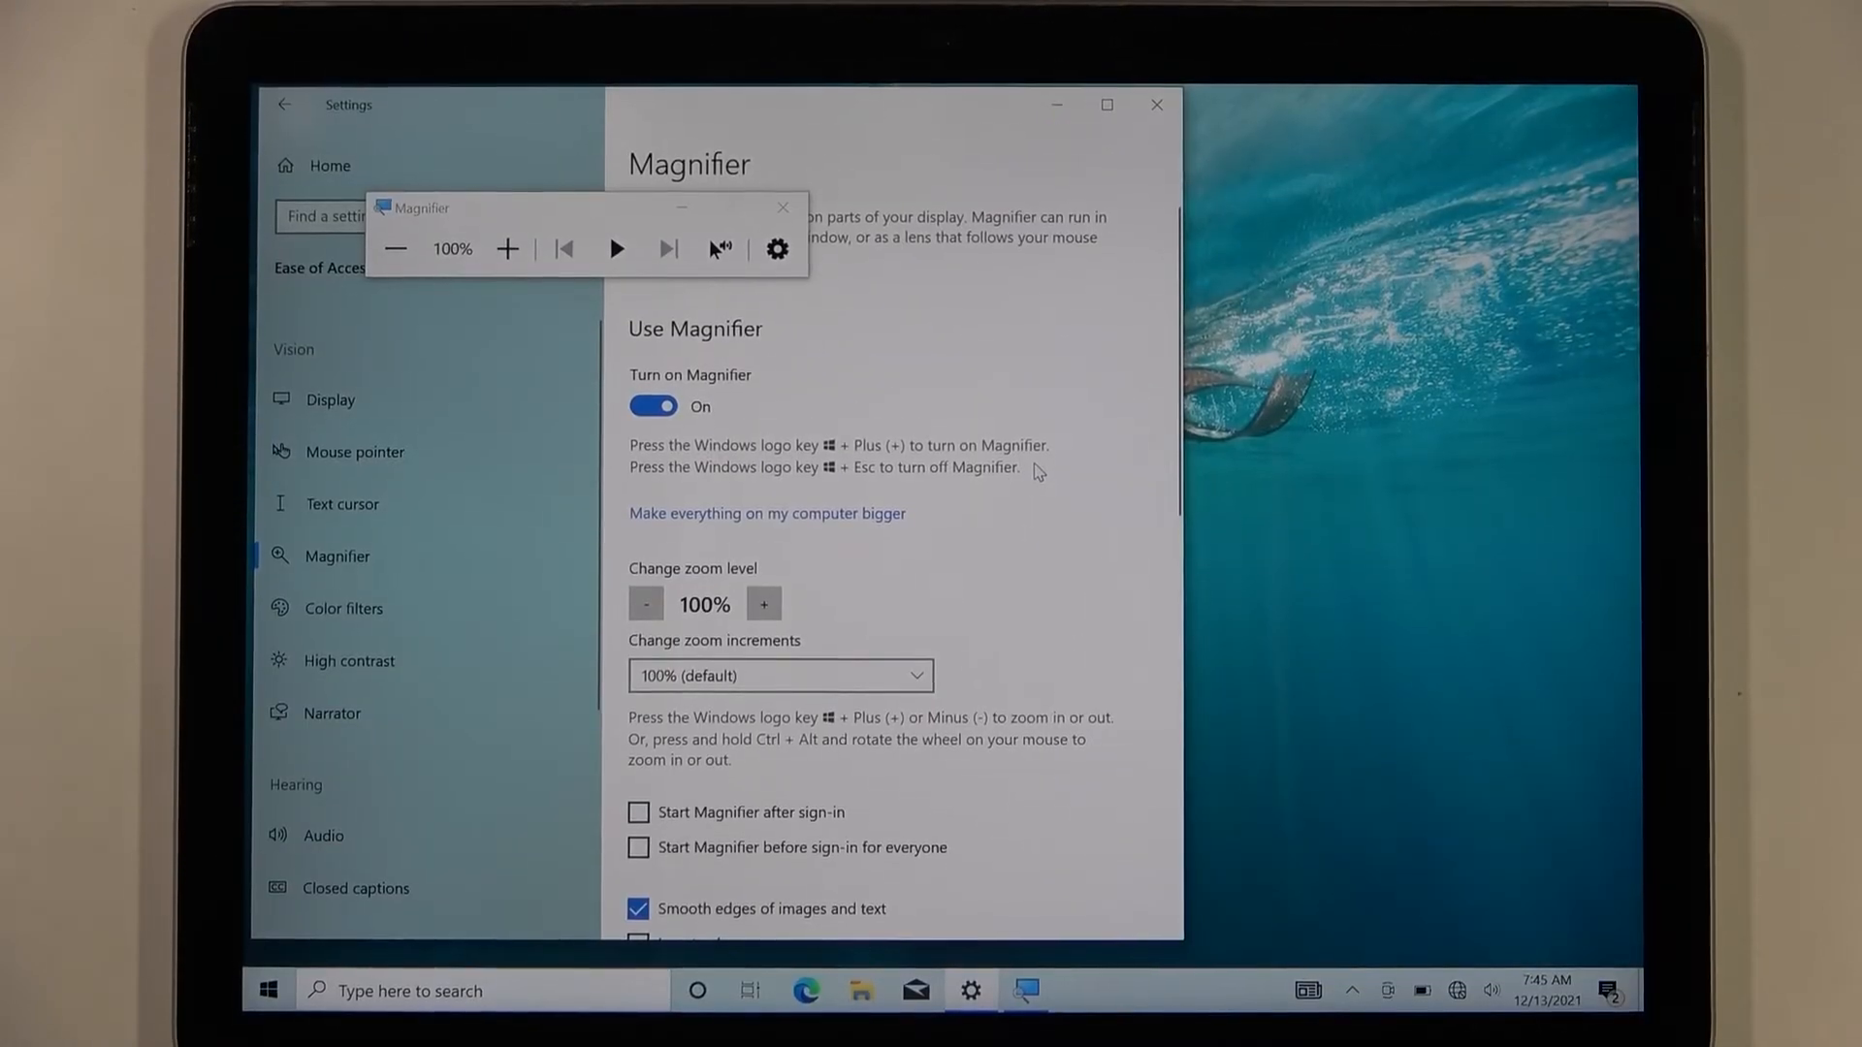
Raise magnification to 200% then 300% from the toolbar, turn Magnifier off and close Settings
left_click(507, 248)
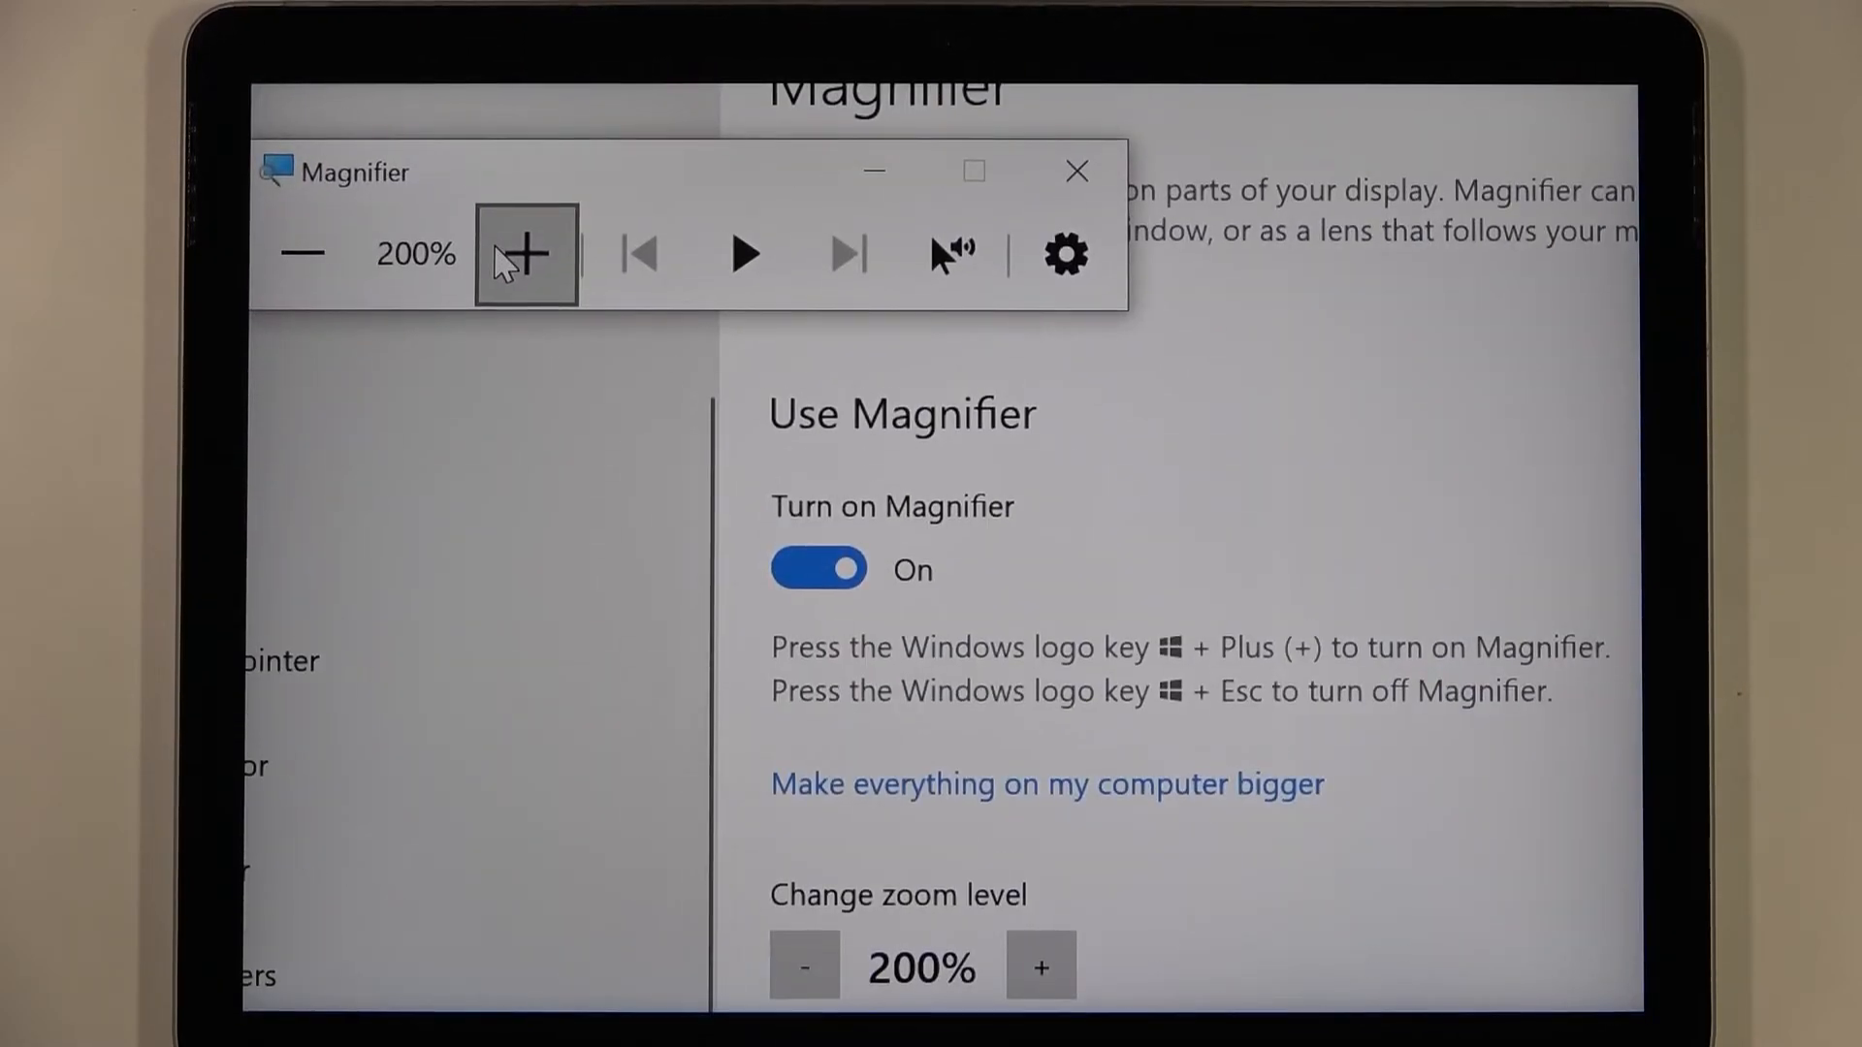
left_click(506, 259)
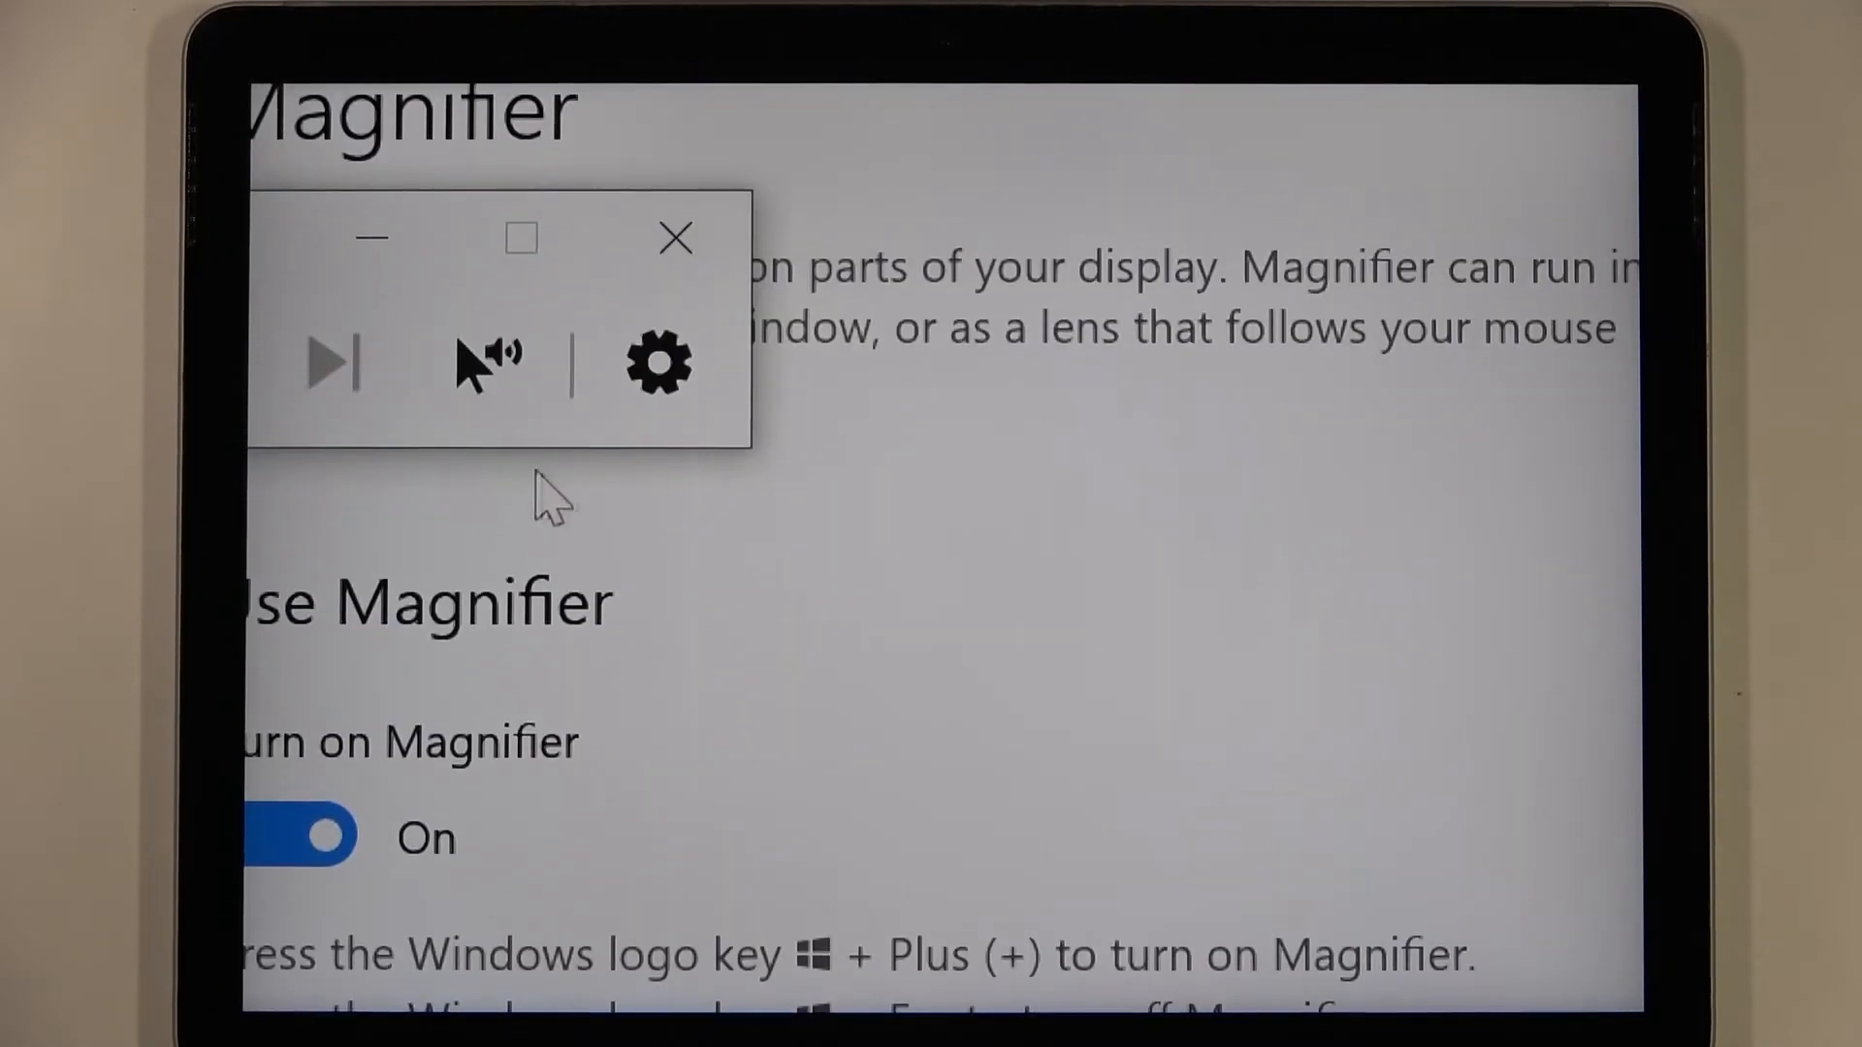
left_click(675, 240)
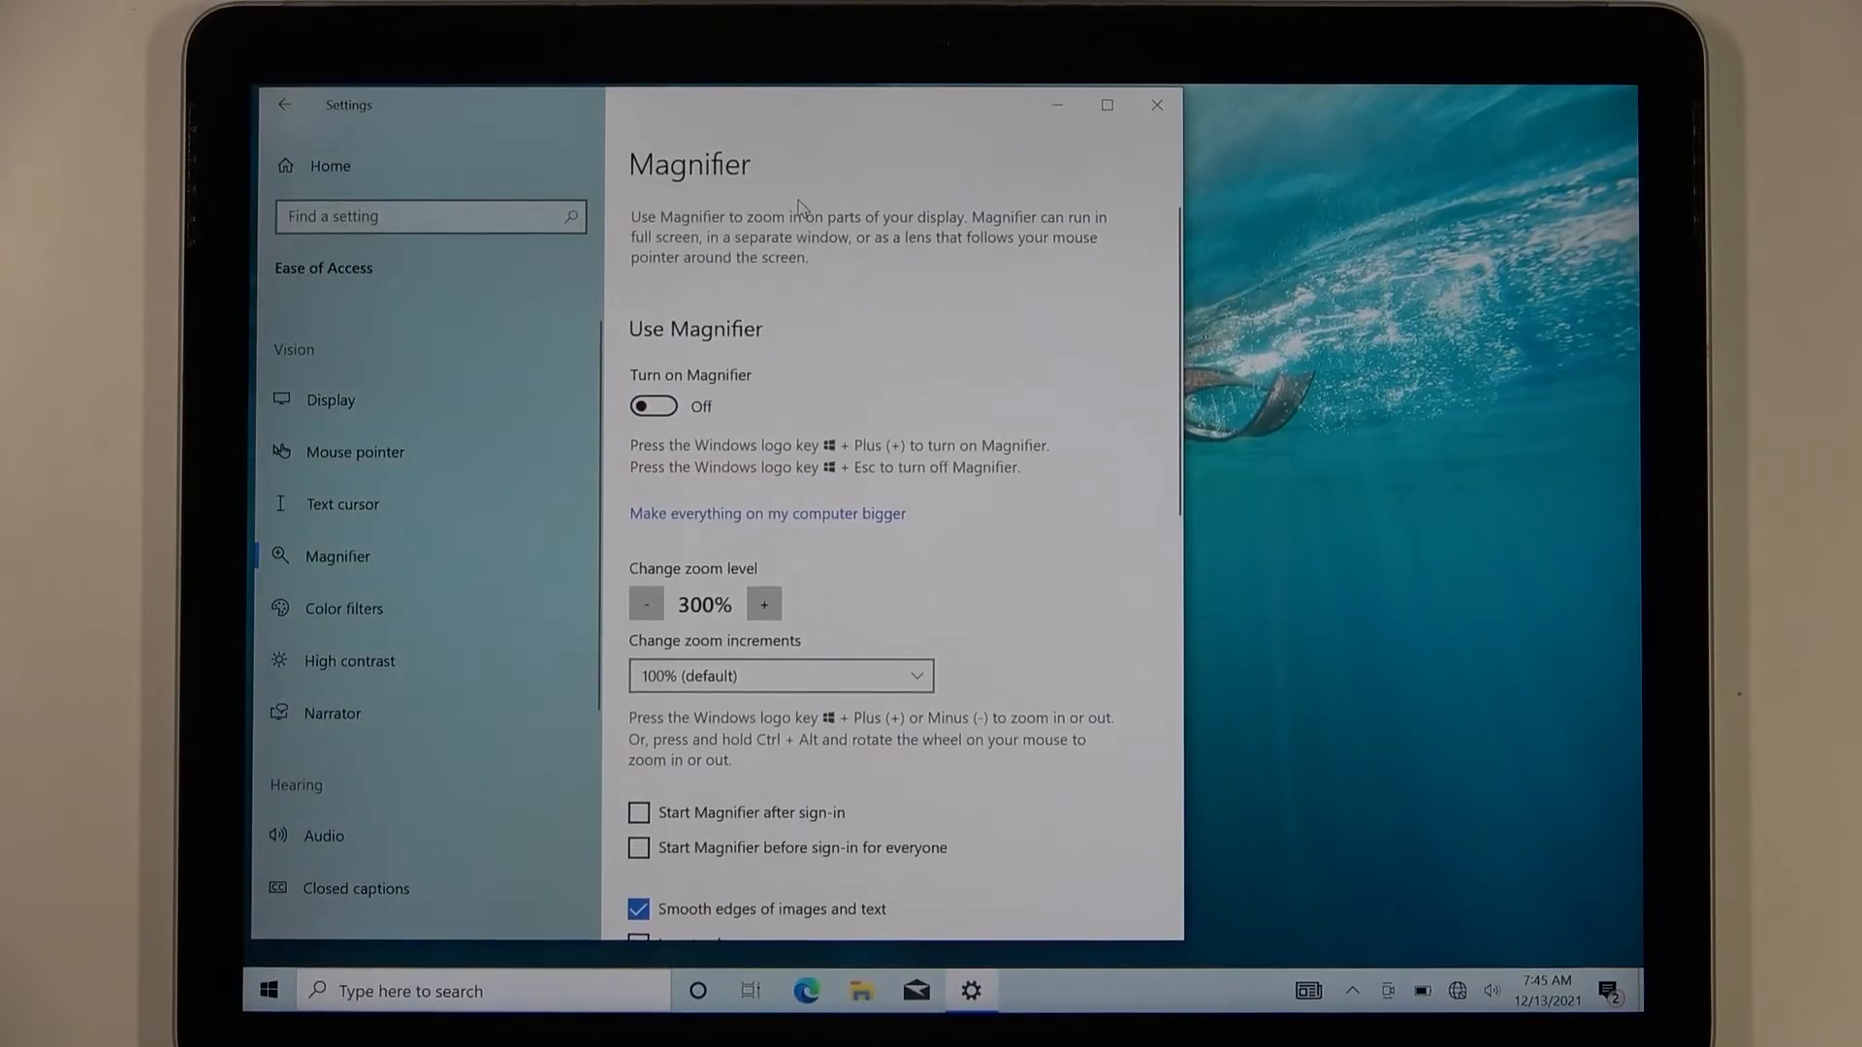
left_click(1160, 104)
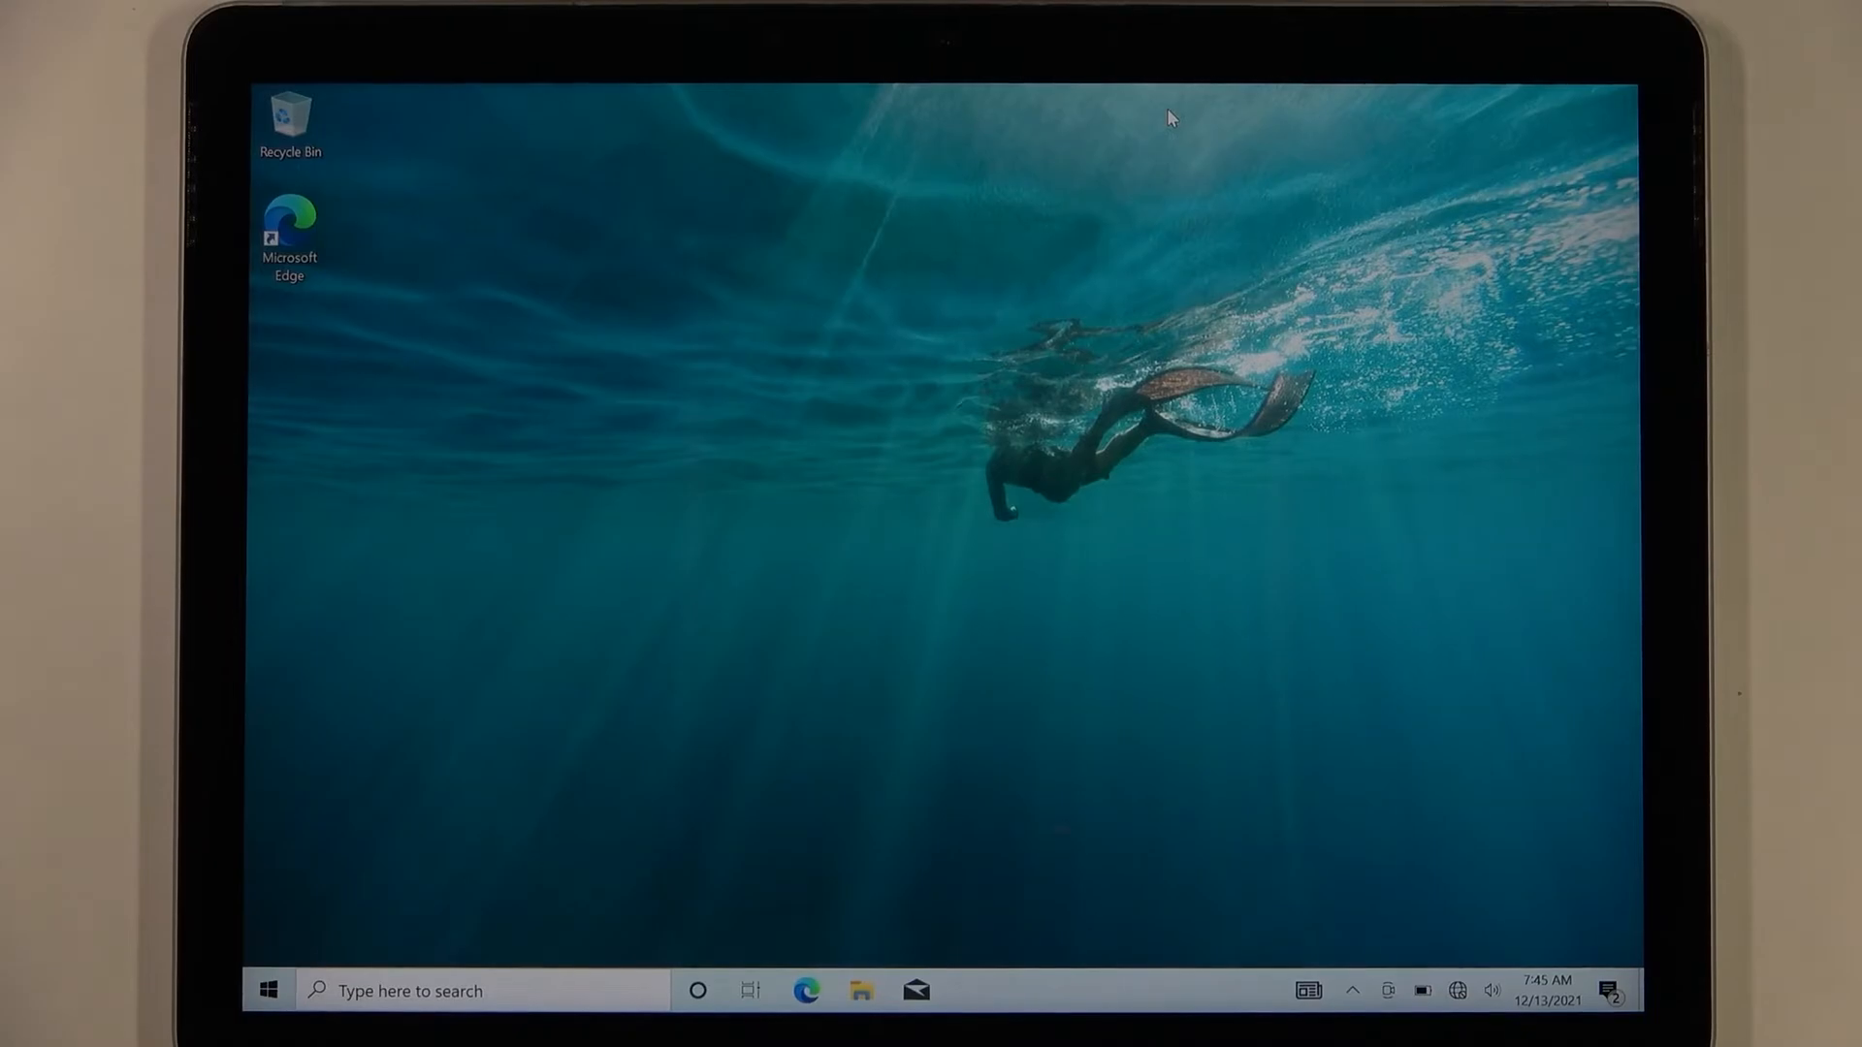